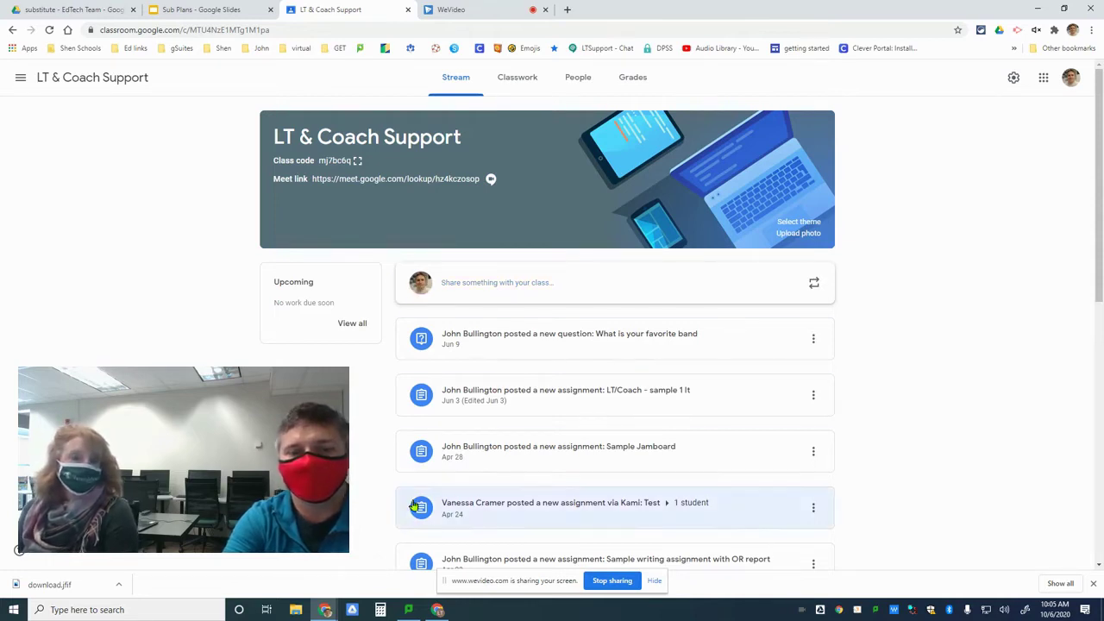
Step: Check the student's window, then open the class Meet link from the teacher's Classroom banner
{"action": "left_click", "coordinate": [438, 610]}
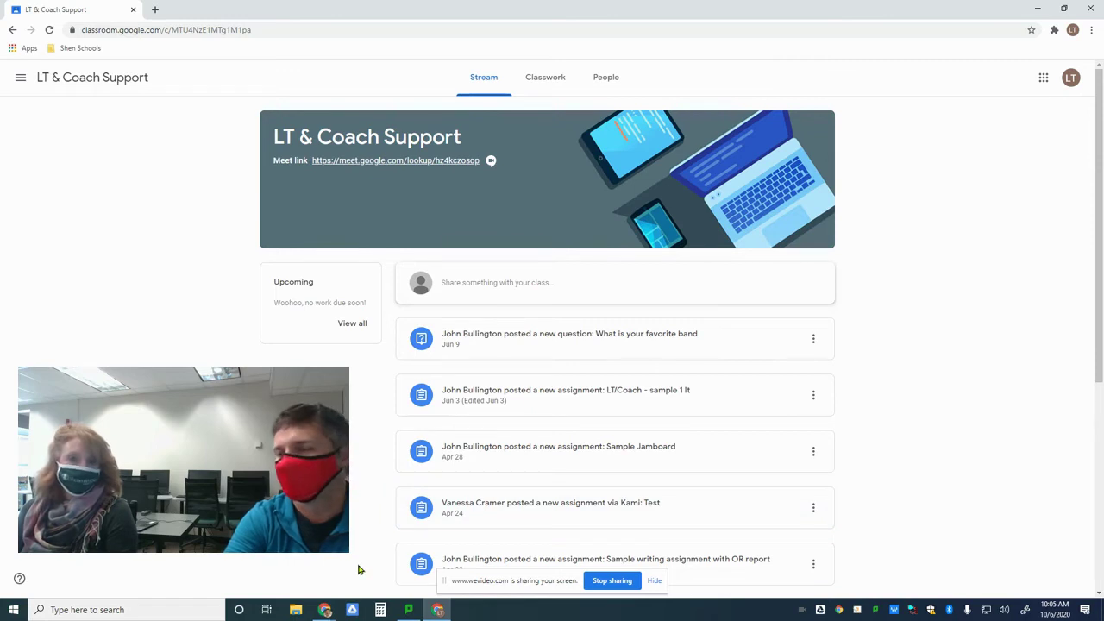
{"action": "left_click", "coordinate": [324, 611]}
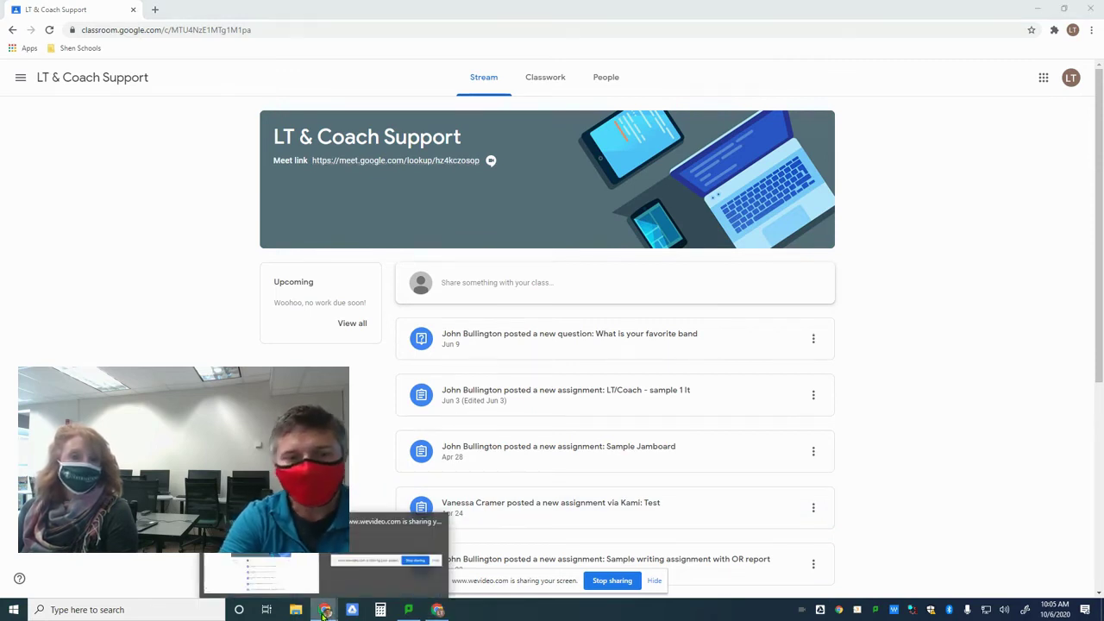
{"action": "left_click", "coordinate": [296, 585]}
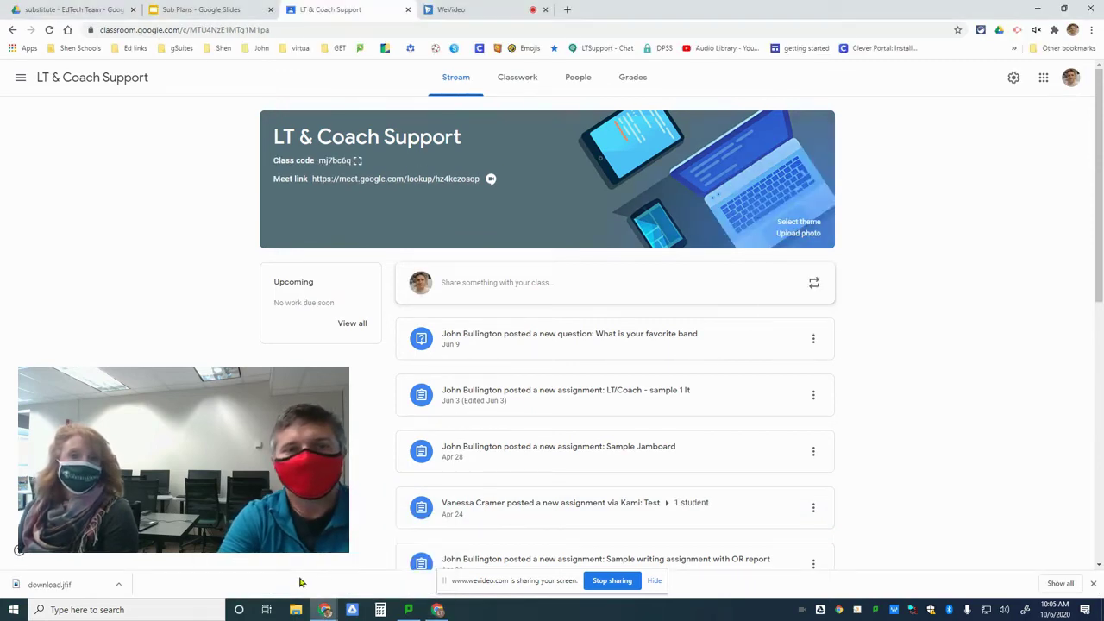
{"action": "left_click", "coordinate": [445, 179]}
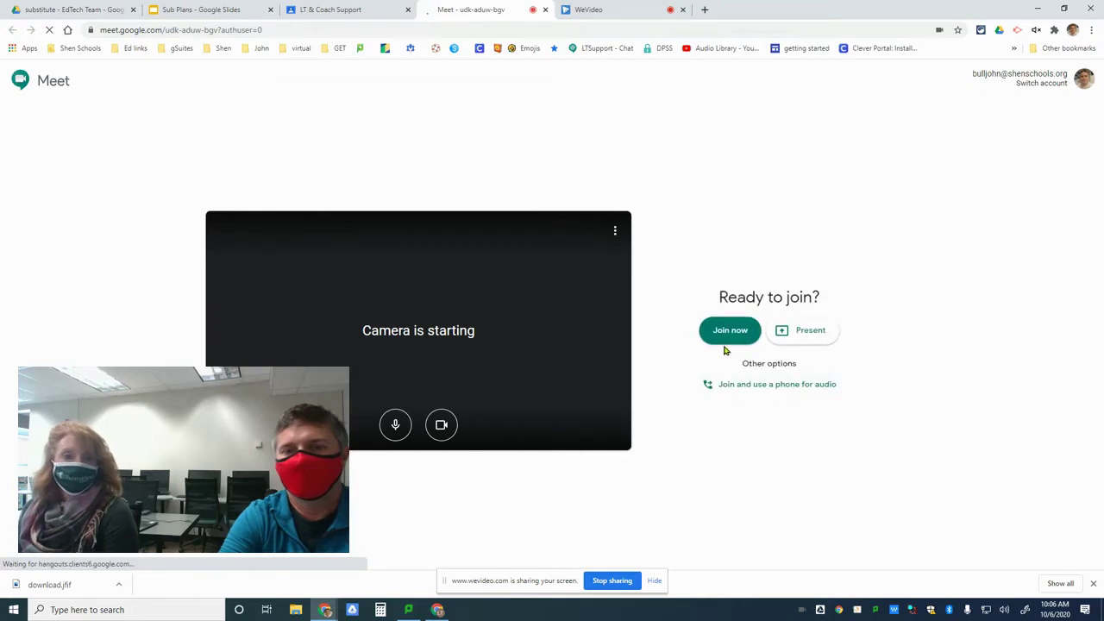
Step: Join the call as the teacher, then join the same class Meet from the student account
{"action": "left_click", "coordinate": [730, 333]}
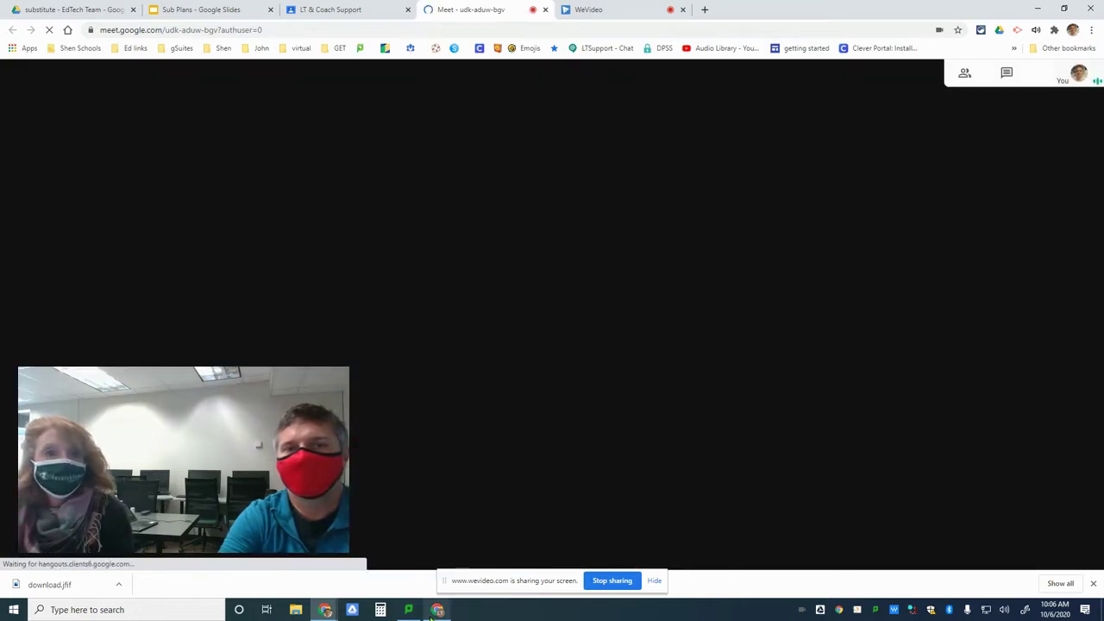
{"action": "left_click", "coordinate": [438, 610]}
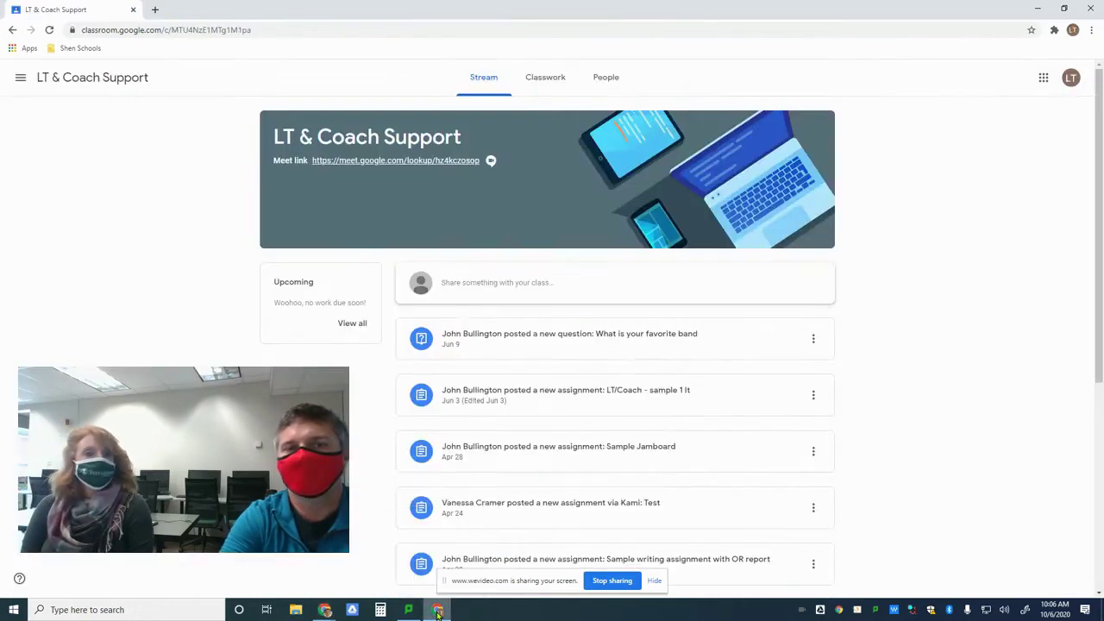
{"action": "left_click", "coordinate": [417, 161]}
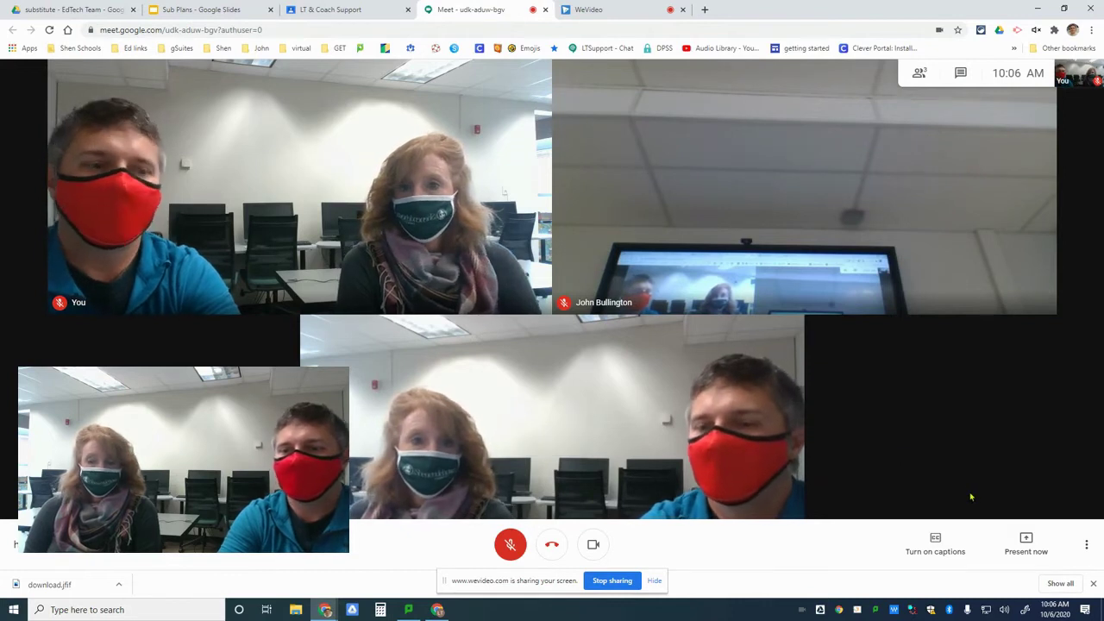
Step: Start a whiteboard for the call from More options > Whiteboard
{"action": "left_click", "coordinate": [1088, 549]}
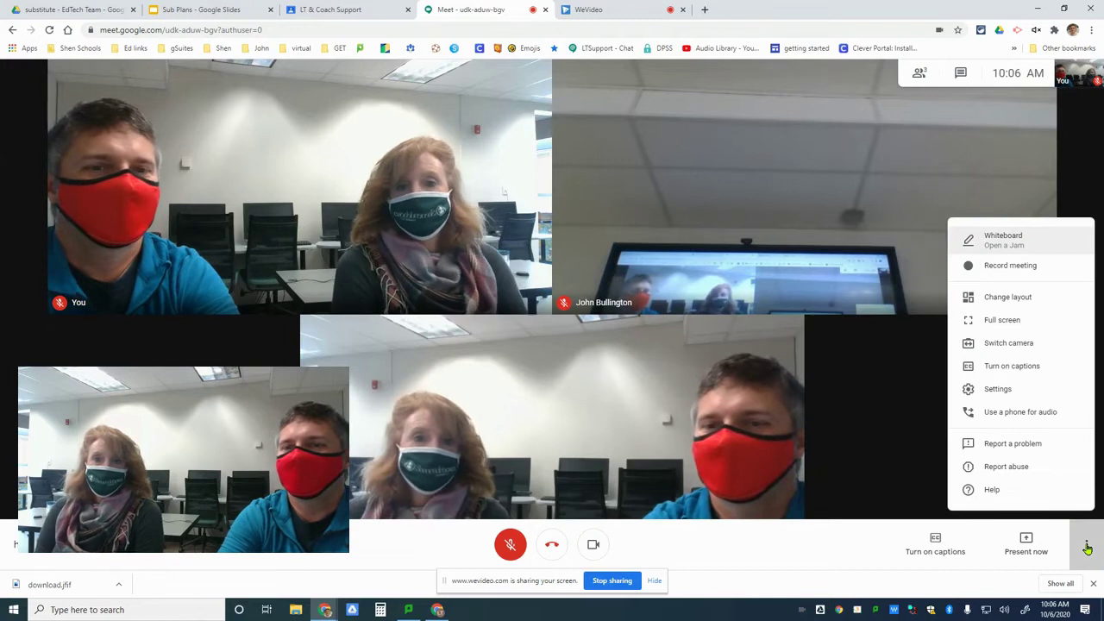
{"action": "left_click", "coordinate": [1006, 245]}
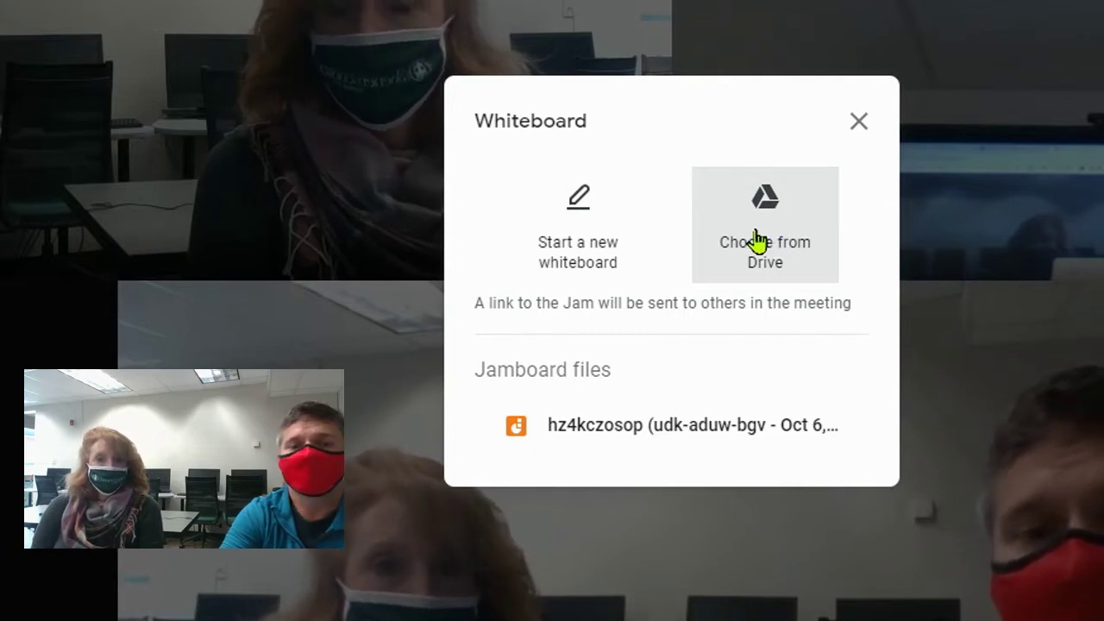
{"action": "left_click", "coordinate": [573, 231]}
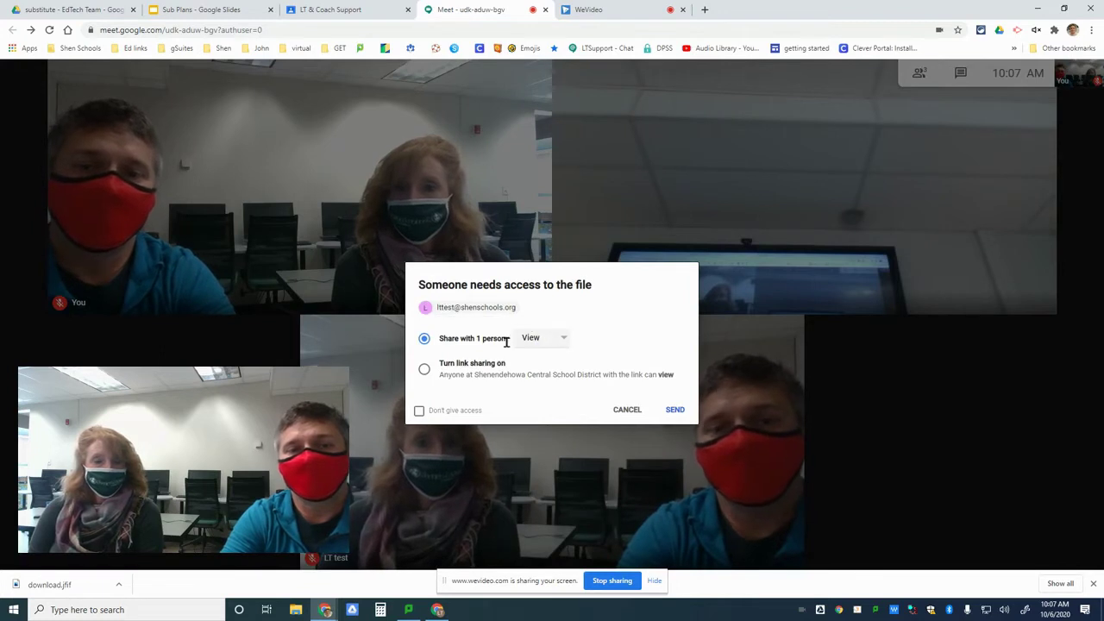
Step: Change the participant's Jam file access from View to Edit and send it
{"action": "left_click", "coordinate": [564, 341]}
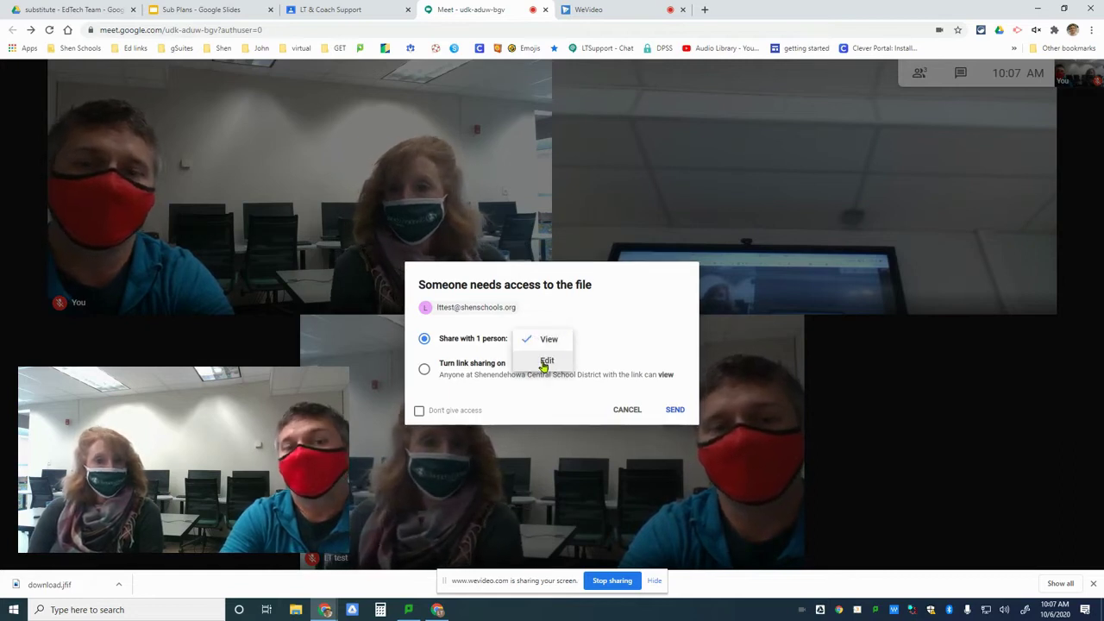
{"action": "left_click", "coordinate": [546, 362]}
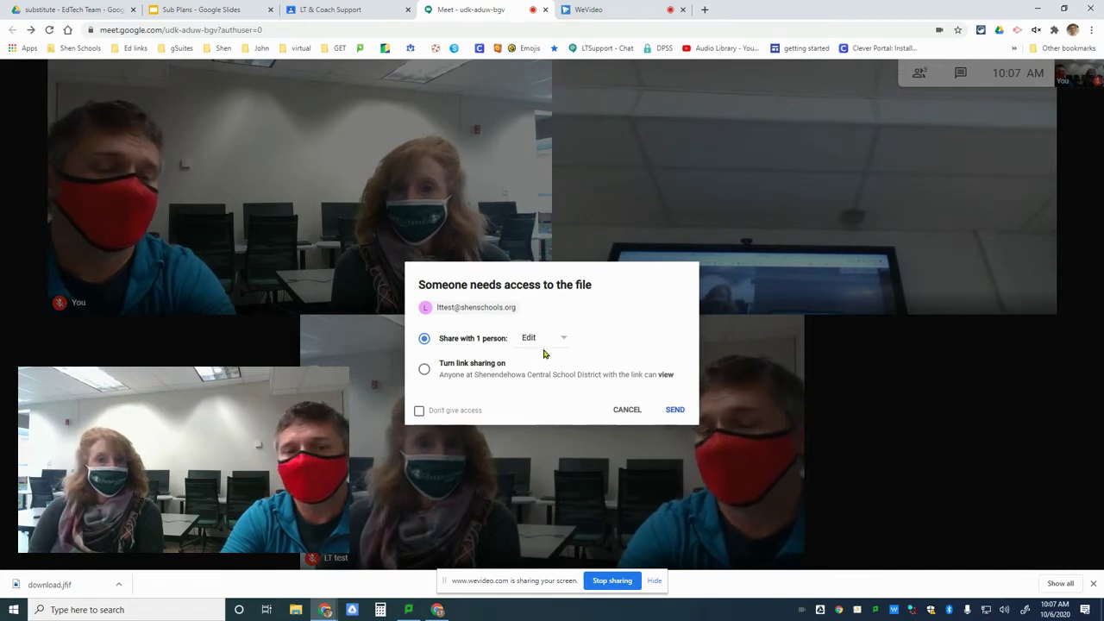
{"action": "left_click", "coordinate": [678, 411]}
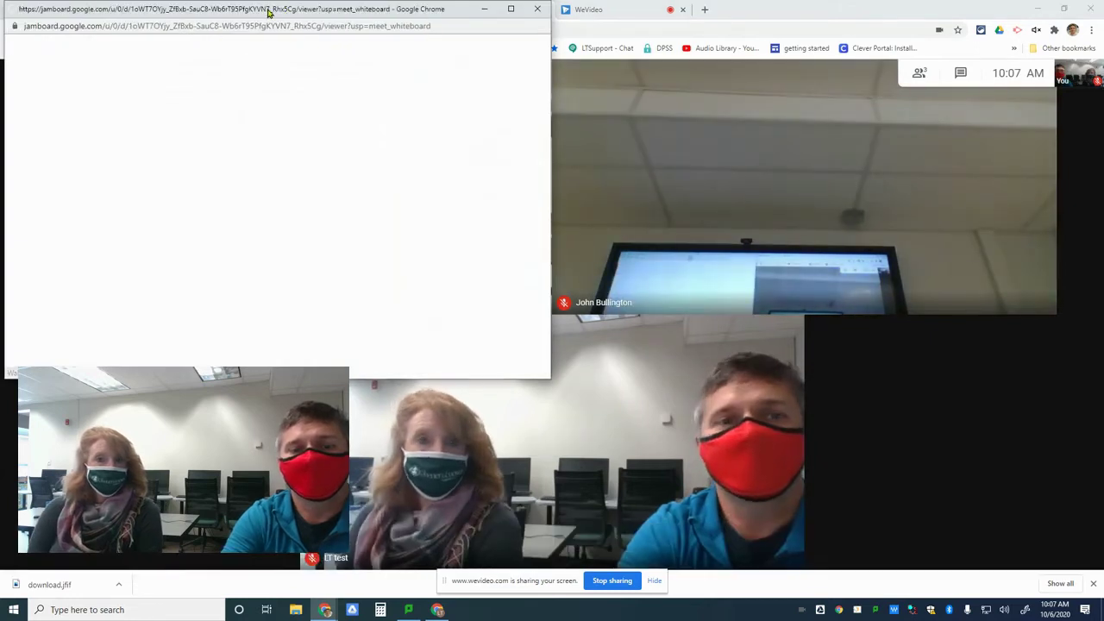
Step: Move the Jamboard window aside and open the chat in the student's Meet window
{"action": "left_click_drag", "start_coordinate": [276, 13], "coordinate": [341, 91]}
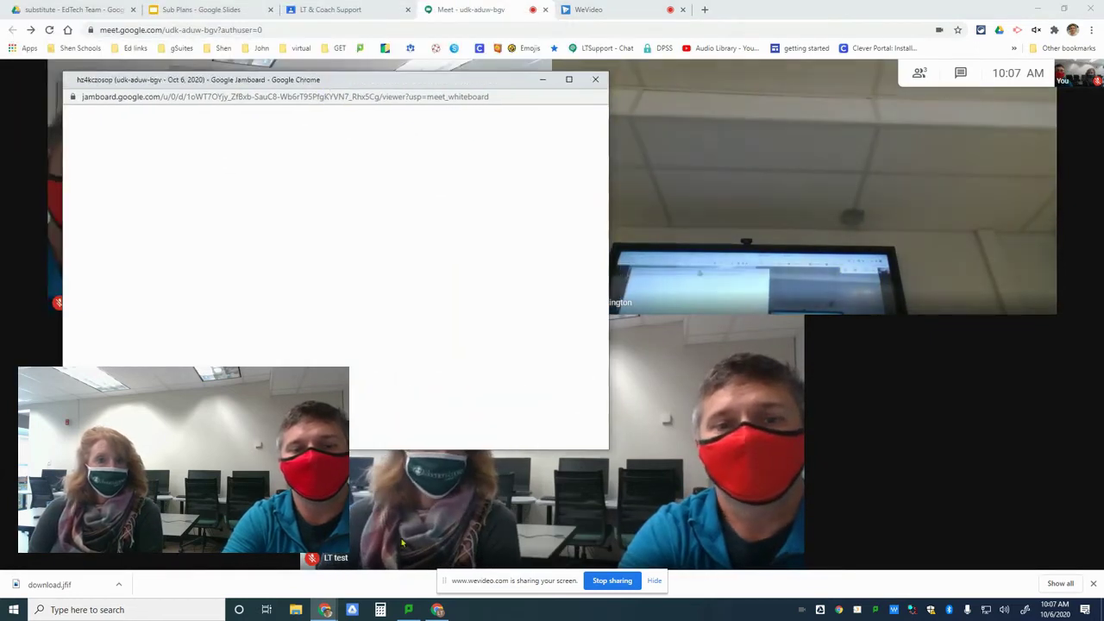
{"action": "mouse_move", "coordinate": [438, 610]}
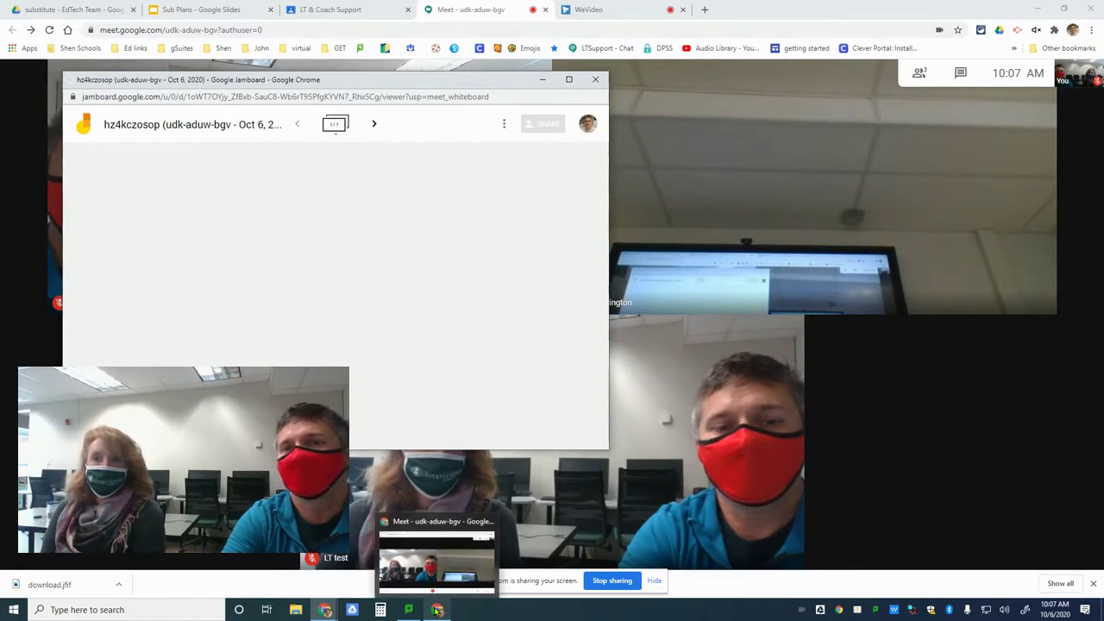
{"action": "left_click", "coordinate": [435, 557]}
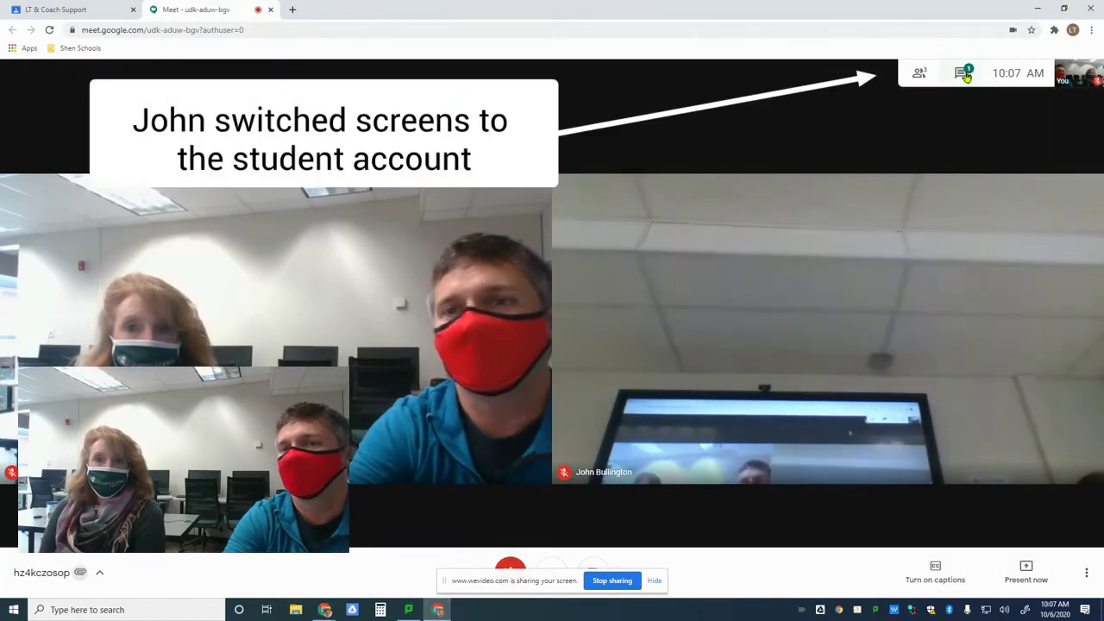
{"action": "left_click", "coordinate": [961, 73]}
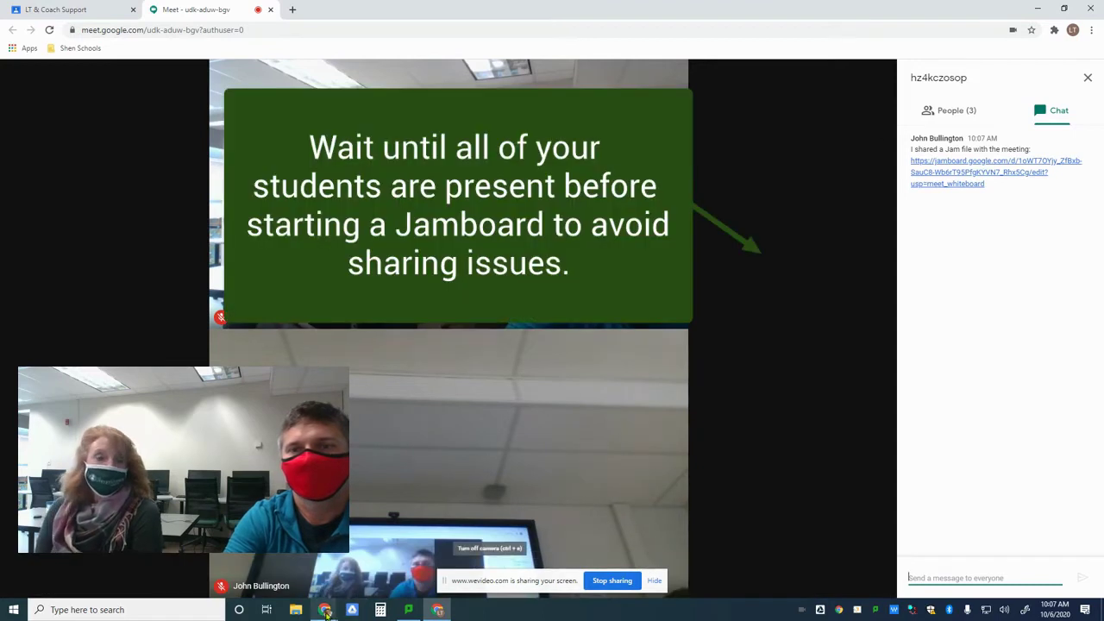
{"action": "mouse_move", "coordinate": [326, 612]}
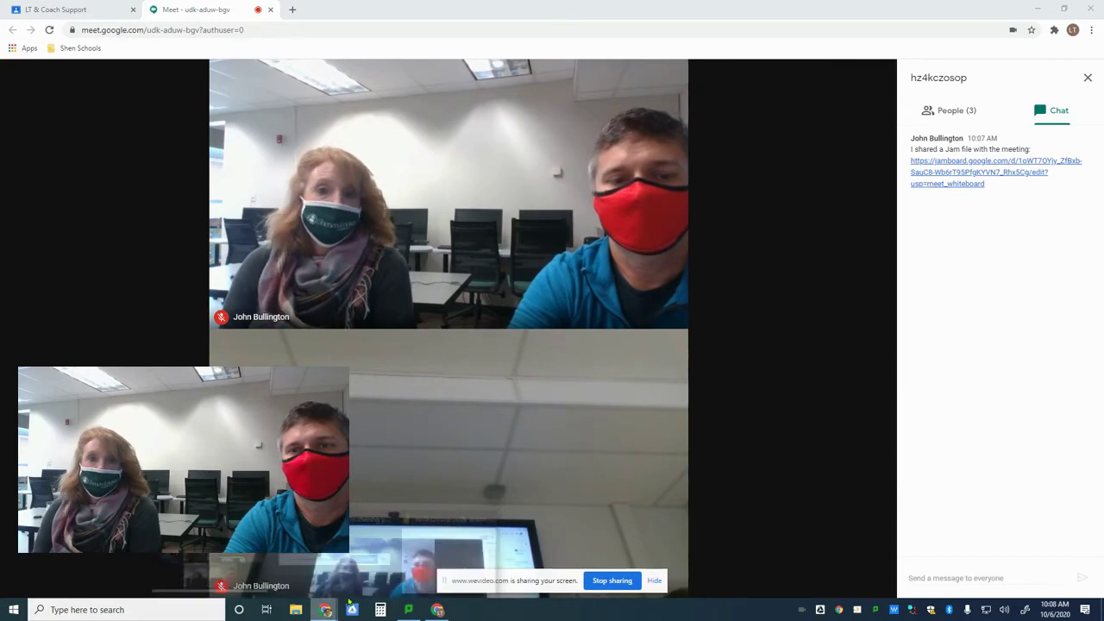
Step: Set the Jam file's link to anyone in Shenendehowa Central School District as Editor
{"action": "left_click", "coordinate": [429, 569]}
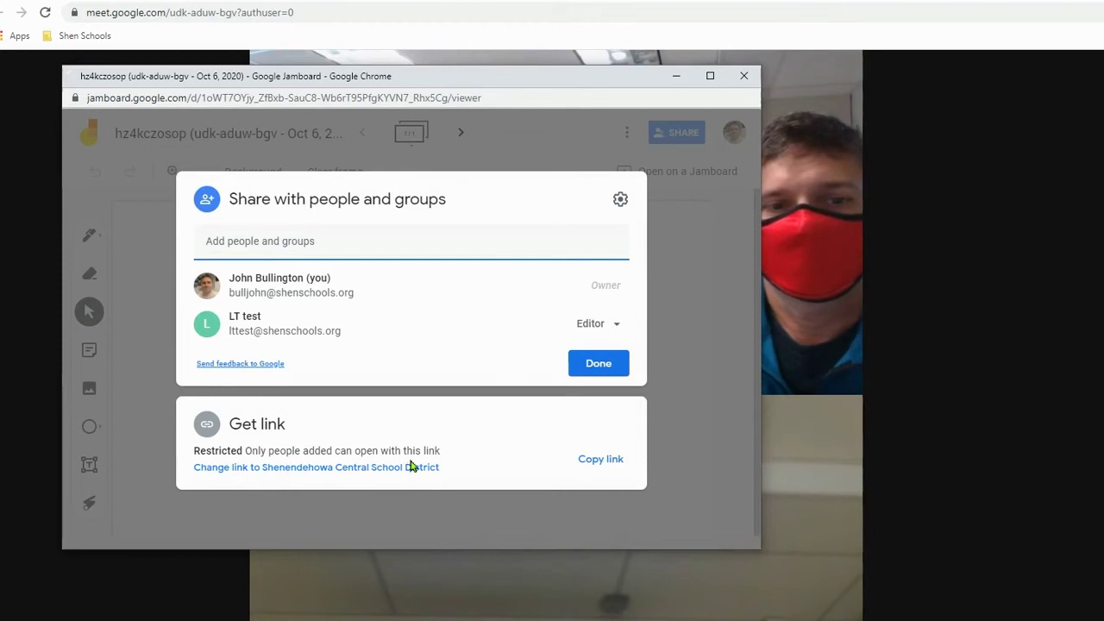
{"action": "left_click", "coordinate": [340, 471]}
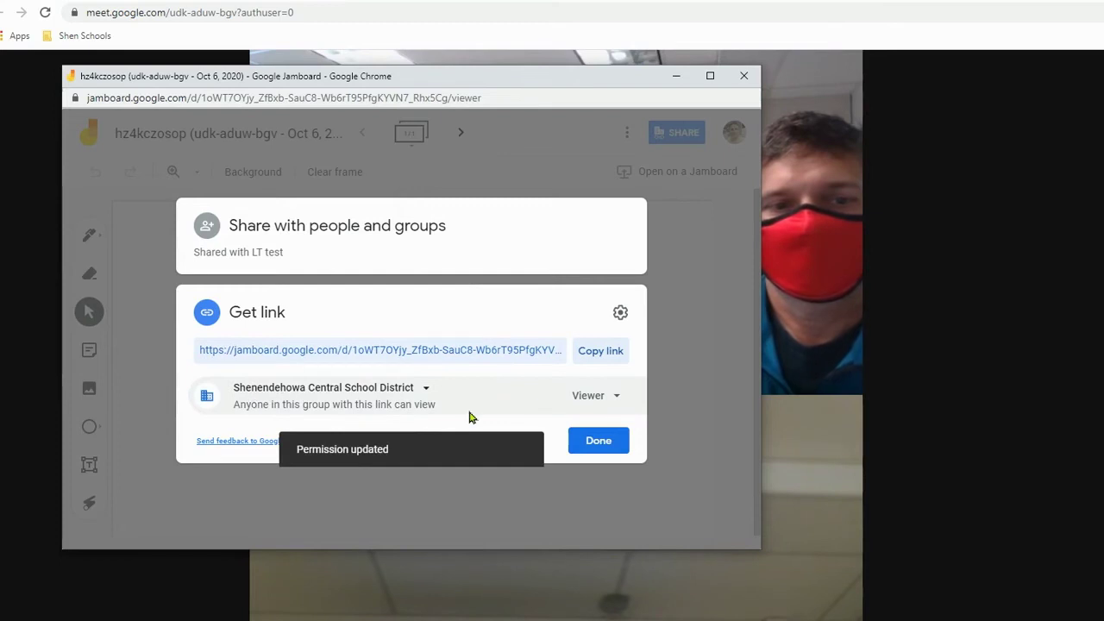
{"action": "left_click", "coordinate": [593, 399]}
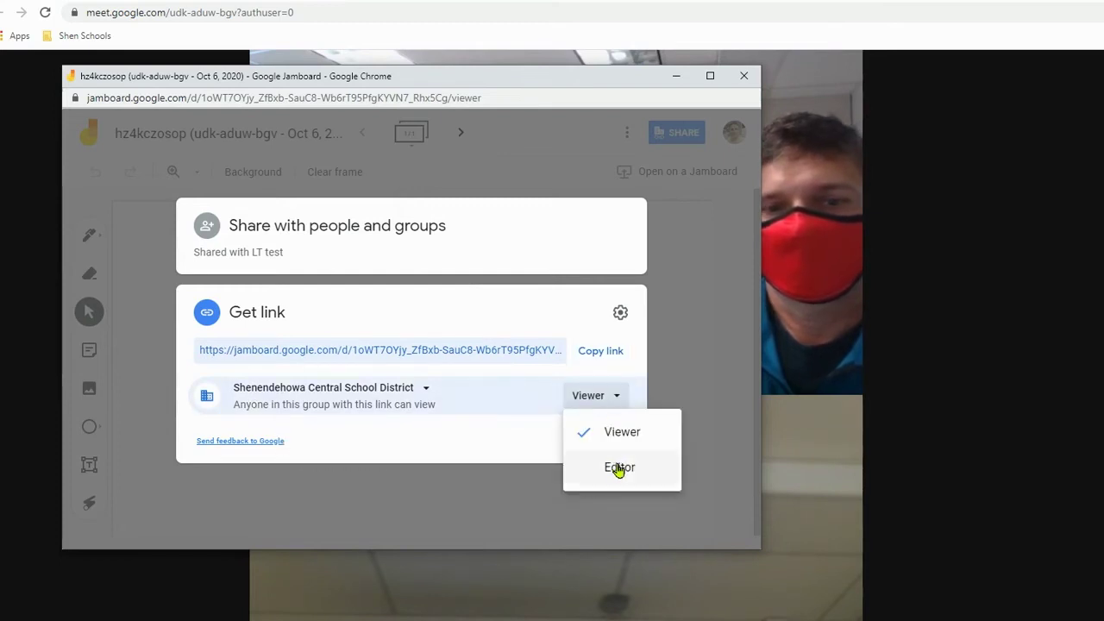
{"action": "left_click", "coordinate": [620, 468]}
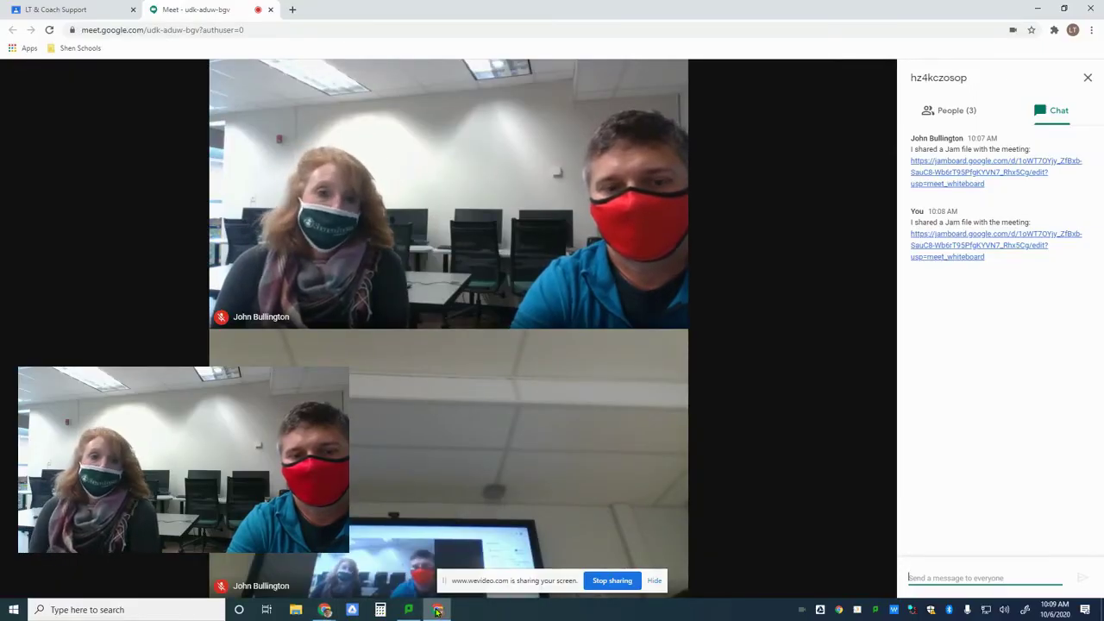
Step: Close the Jamboard window and the Meet chat panel so the video tiles fill the window
{"action": "mouse_move", "coordinate": [437, 611]}
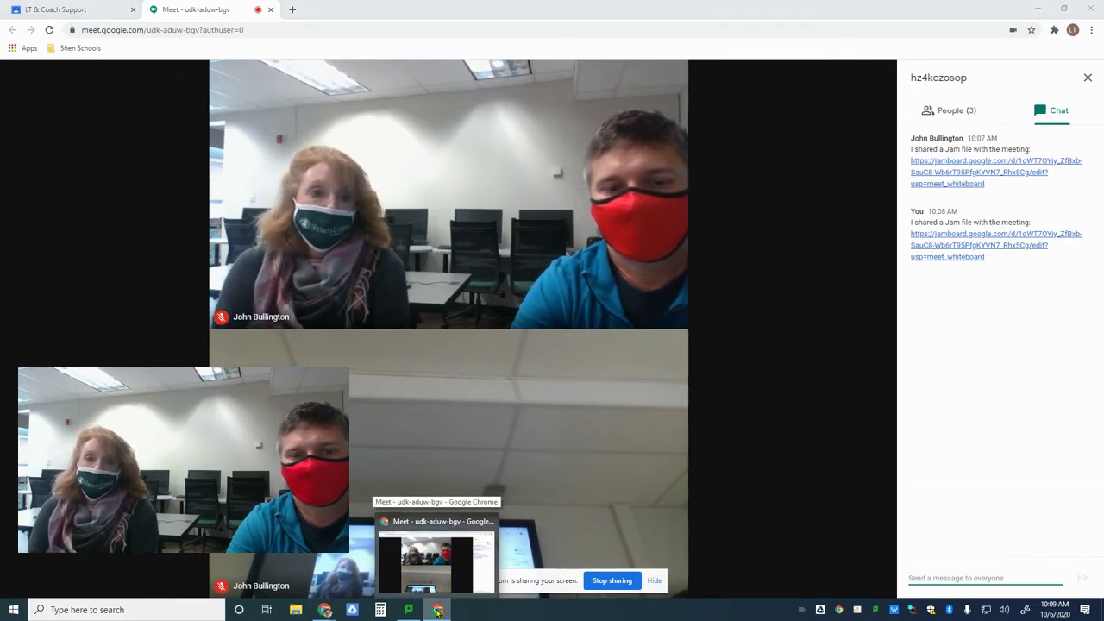
{"action": "left_click", "coordinate": [436, 552]}
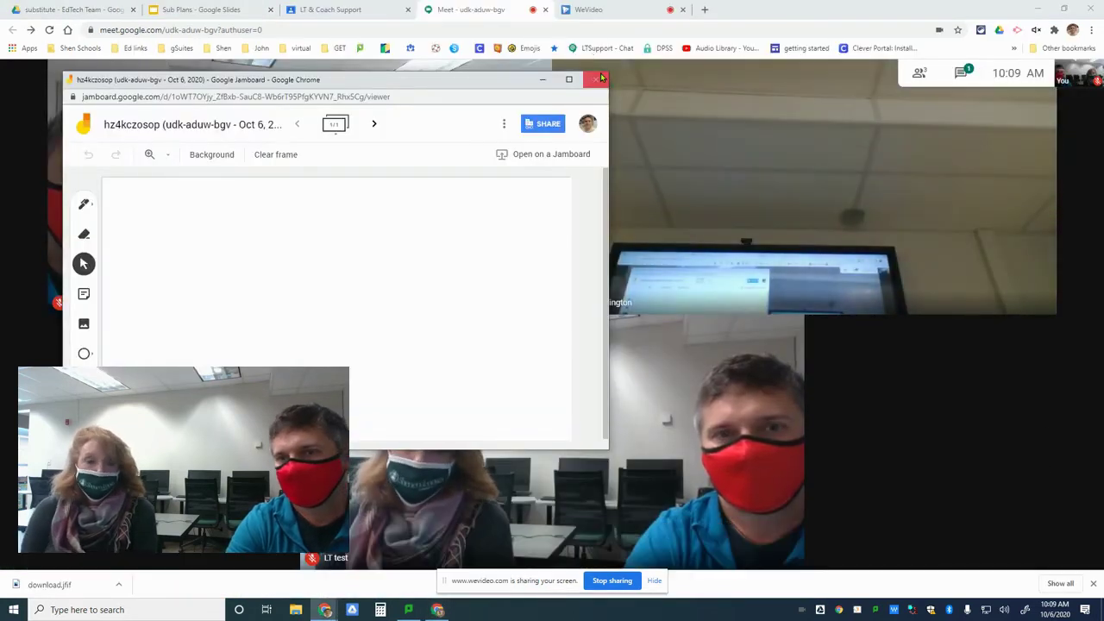
{"action": "left_click", "coordinate": [599, 80]}
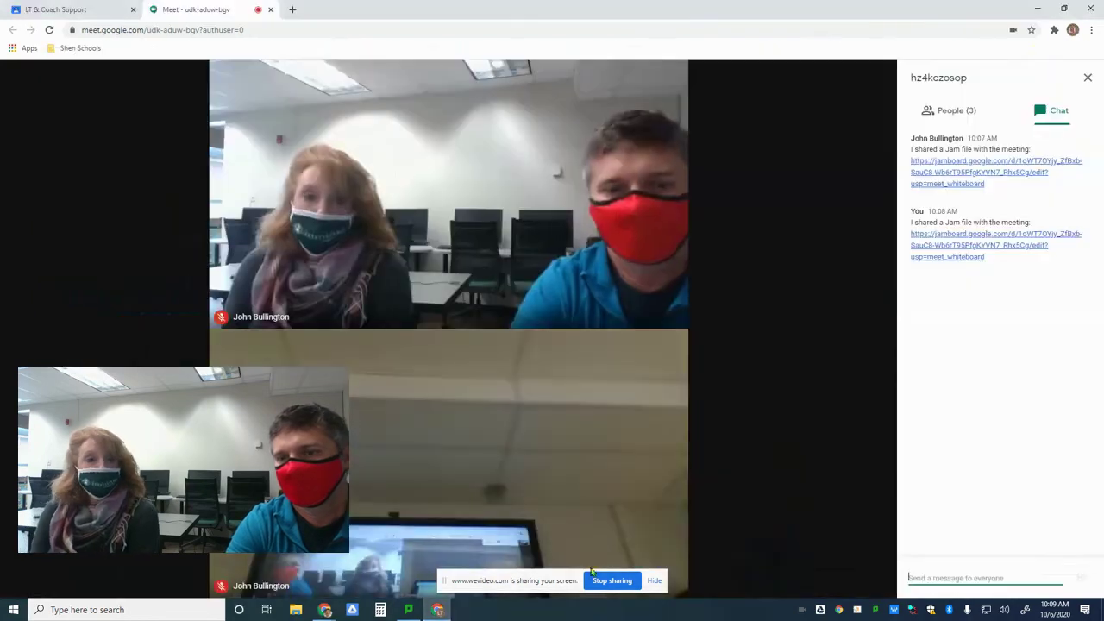
{"action": "left_click", "coordinate": [1088, 77]}
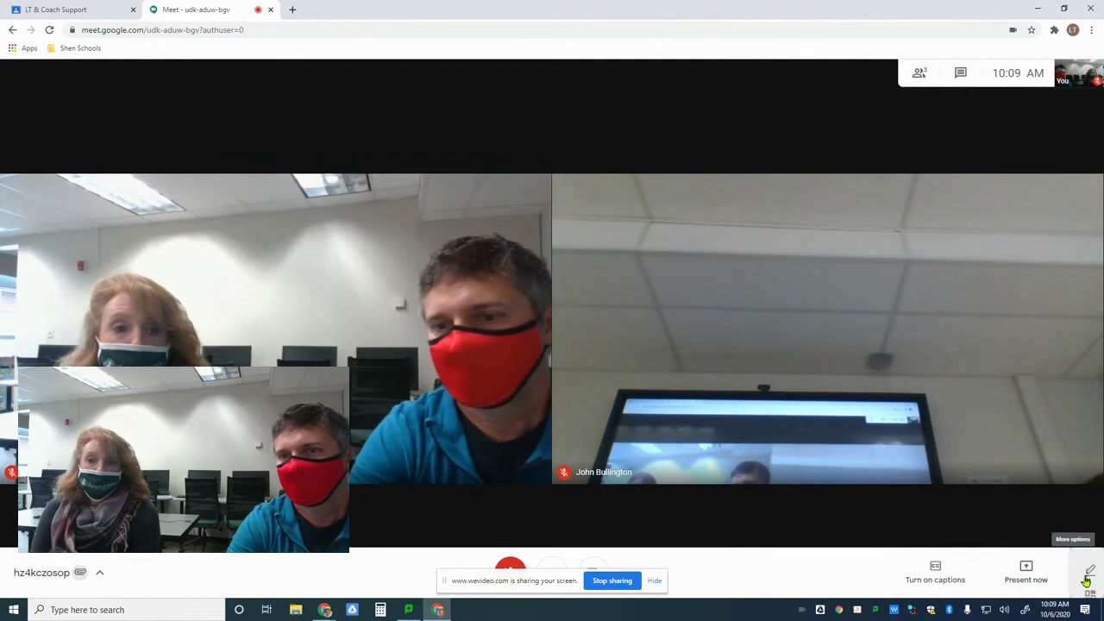
Step: Start a new whiteboard and set the one participant's file access to Edit
{"action": "left_click", "coordinate": [1083, 574]}
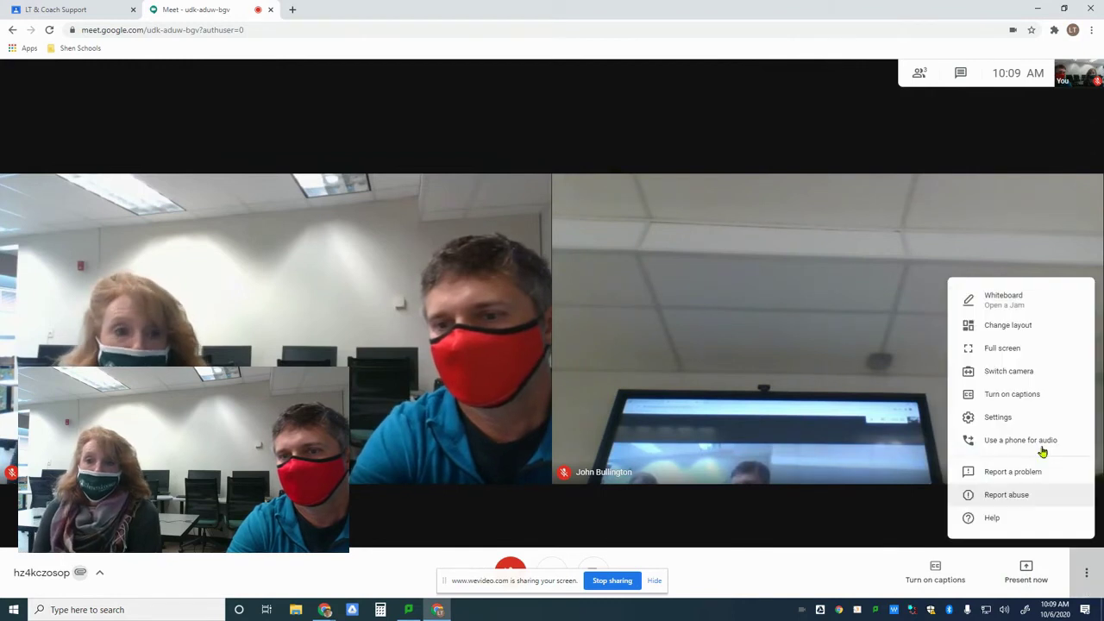
{"action": "left_click", "coordinate": [1005, 306]}
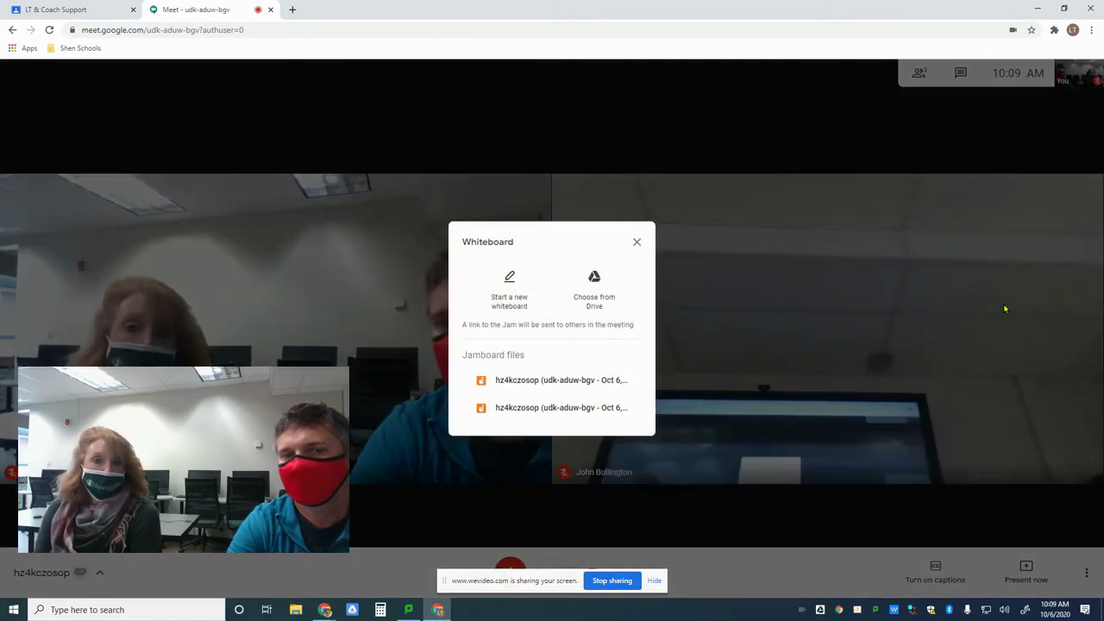
{"action": "left_click", "coordinate": [510, 299]}
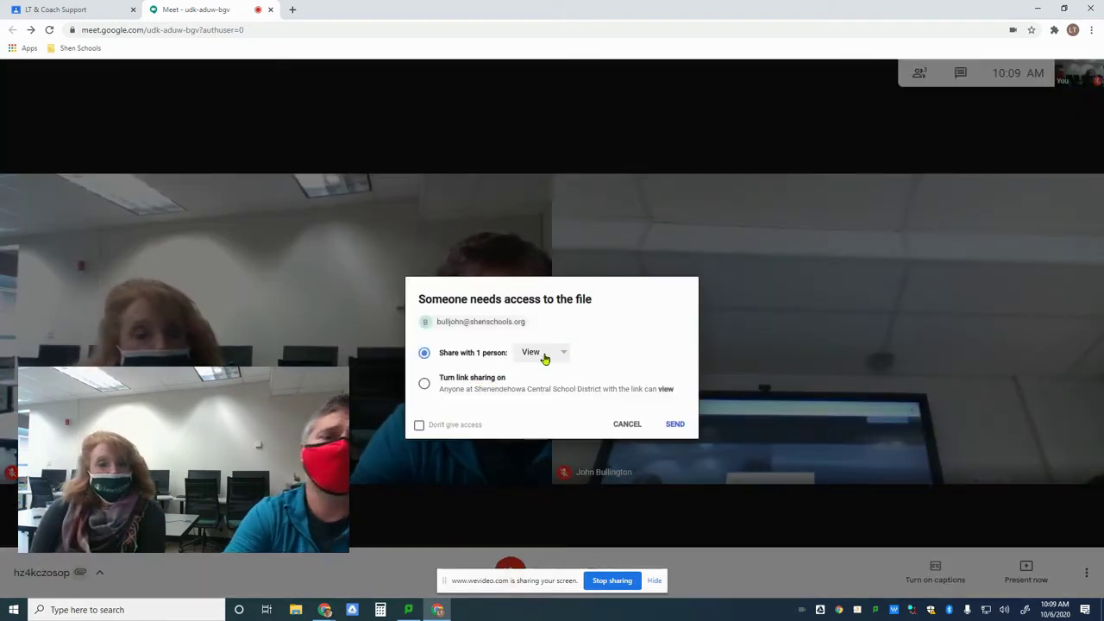
{"action": "left_click", "coordinate": [544, 356]}
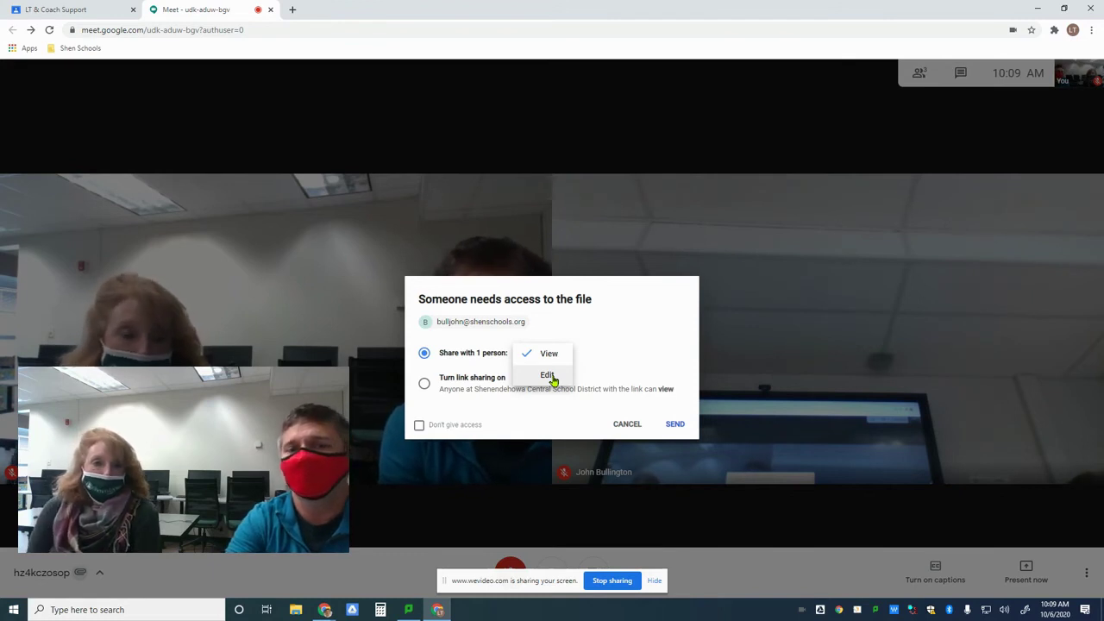
{"action": "left_click", "coordinate": [549, 377]}
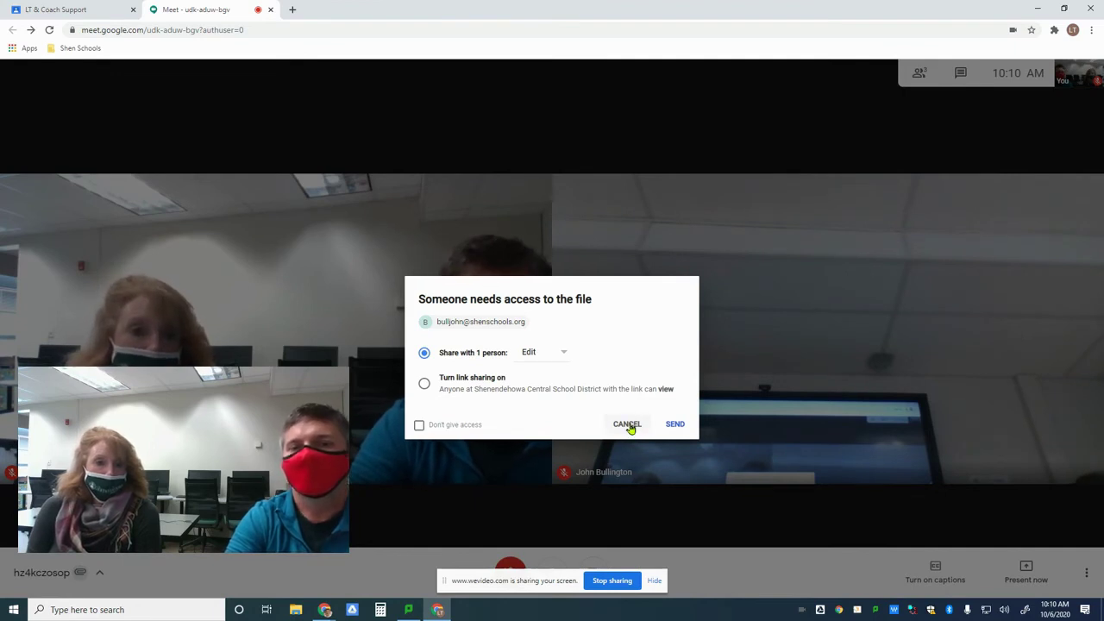
Step: Send the Edit access, give the district link Editor access in Share, and copy the link
{"action": "left_click", "coordinate": [675, 425]}
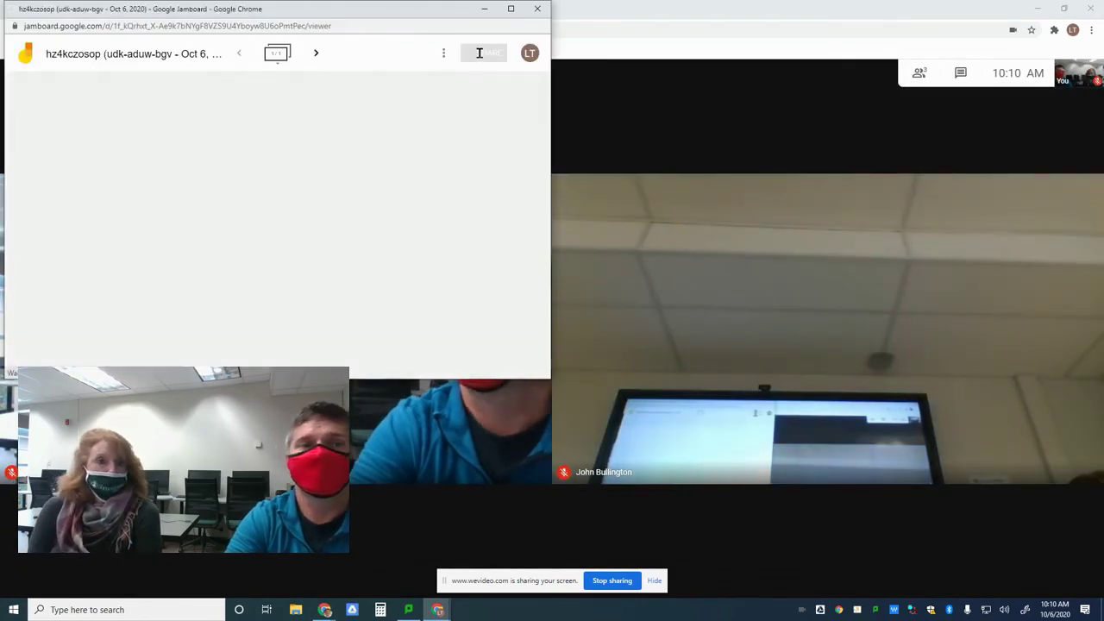
{"action": "left_click", "coordinate": [481, 55]}
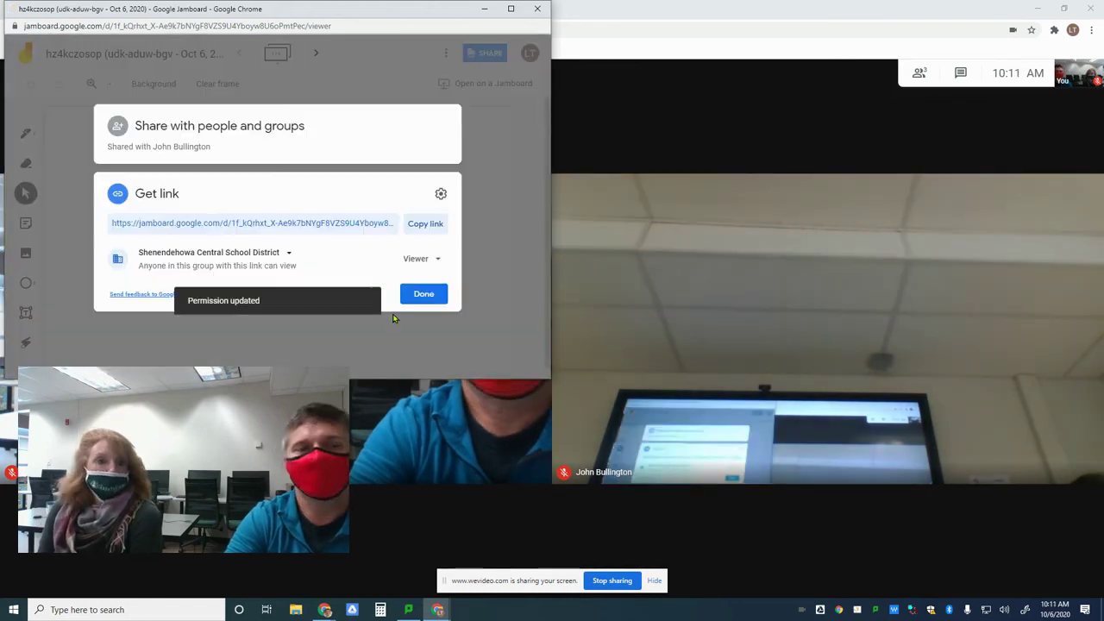
{"action": "left_click", "coordinate": [288, 255]}
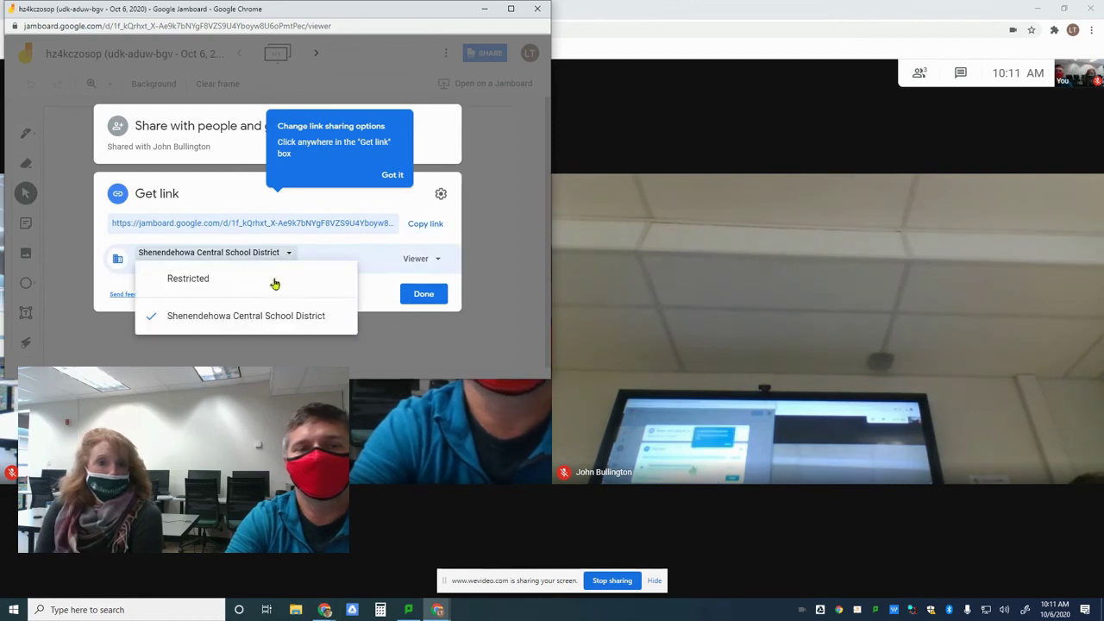
{"action": "left_click", "coordinate": [236, 328]}
{"action": "left_click", "coordinate": [416, 259]}
{"action": "left_click", "coordinate": [415, 289]}
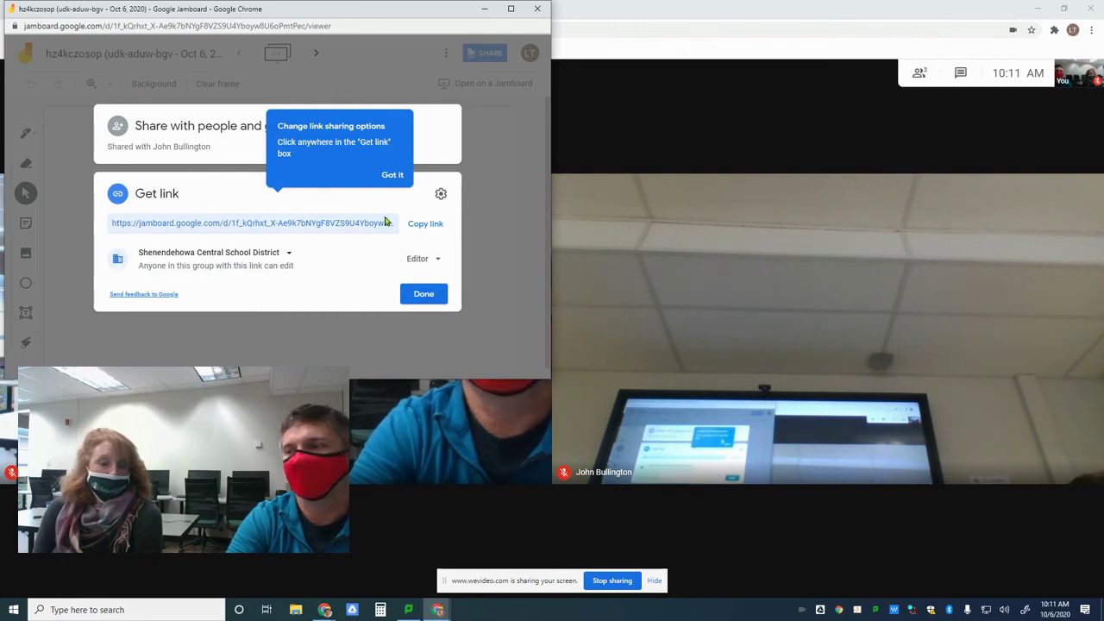
{"action": "left_click", "coordinate": [421, 225]}
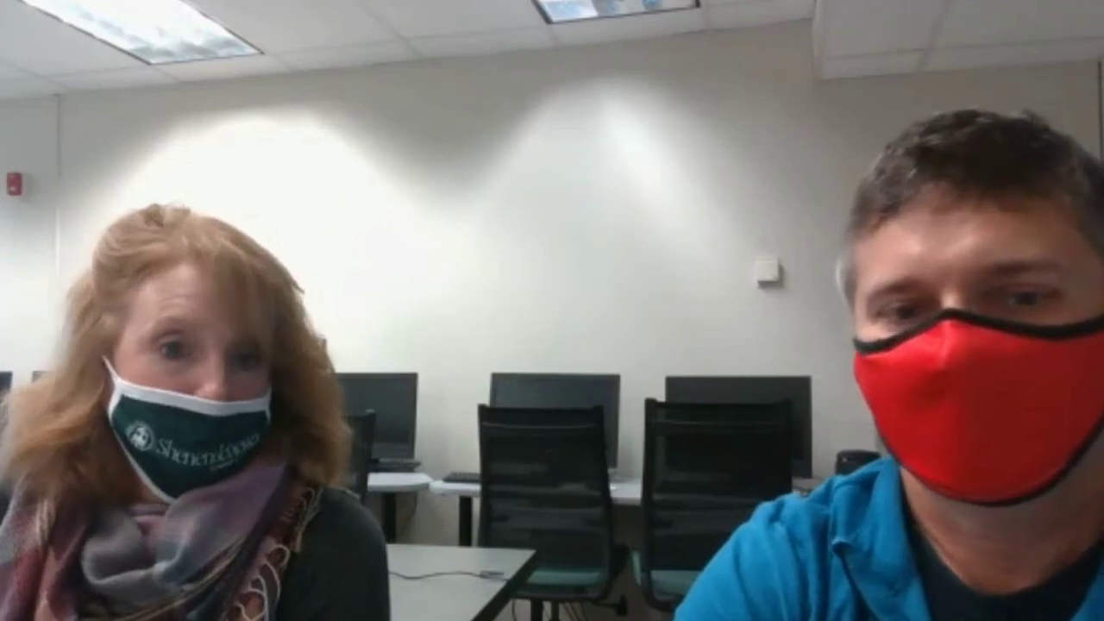
{"action": "mouse_move", "coordinate": [826, 74]}
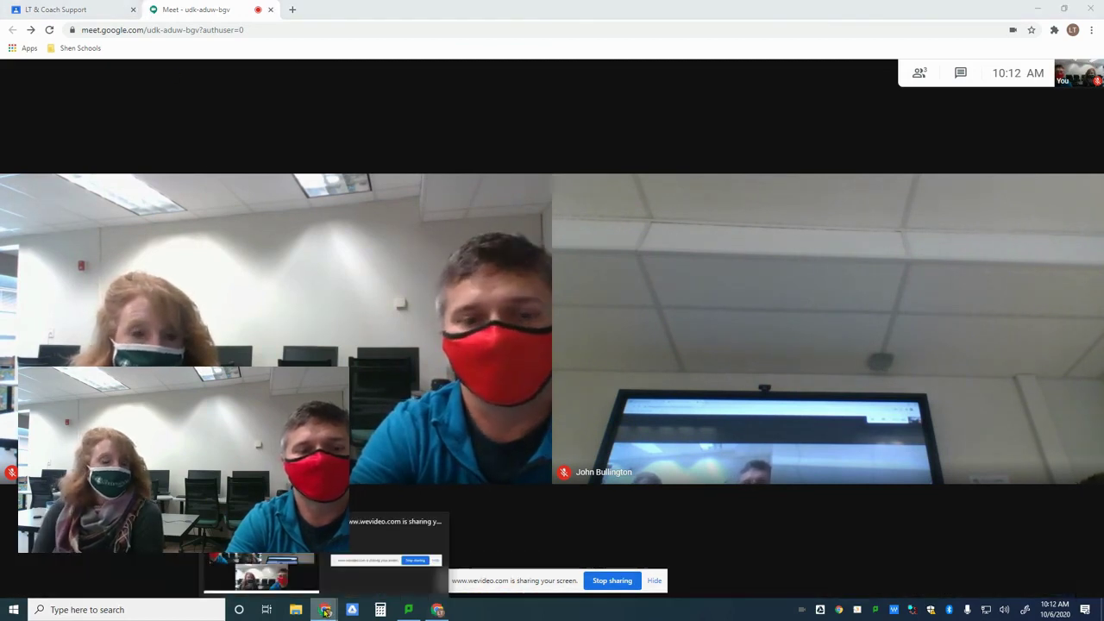
{"action": "mouse_move", "coordinate": [324, 612]}
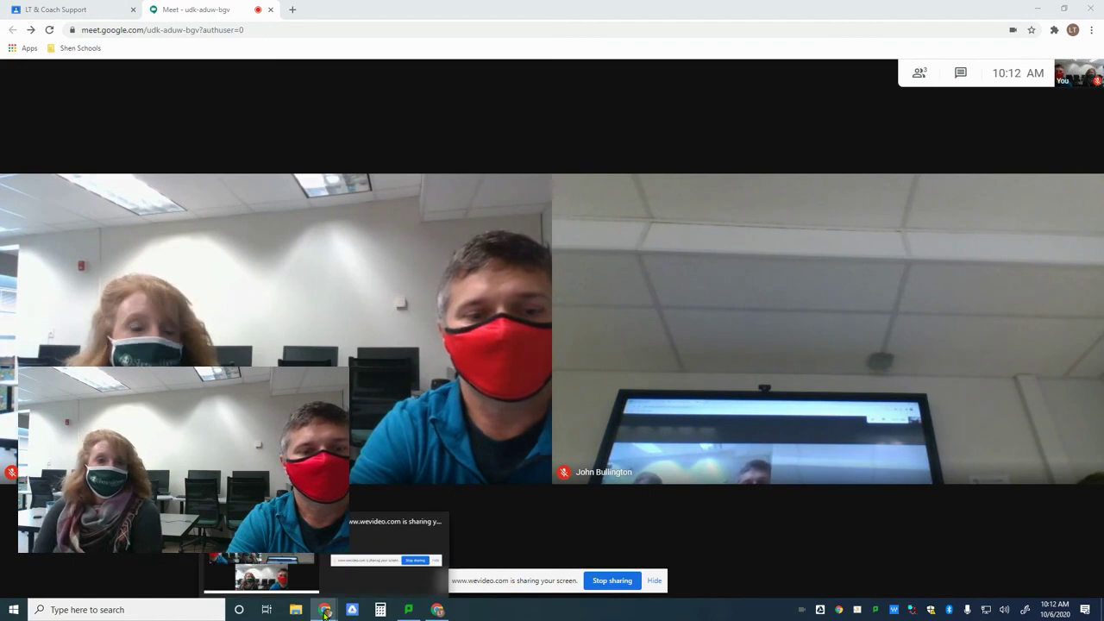